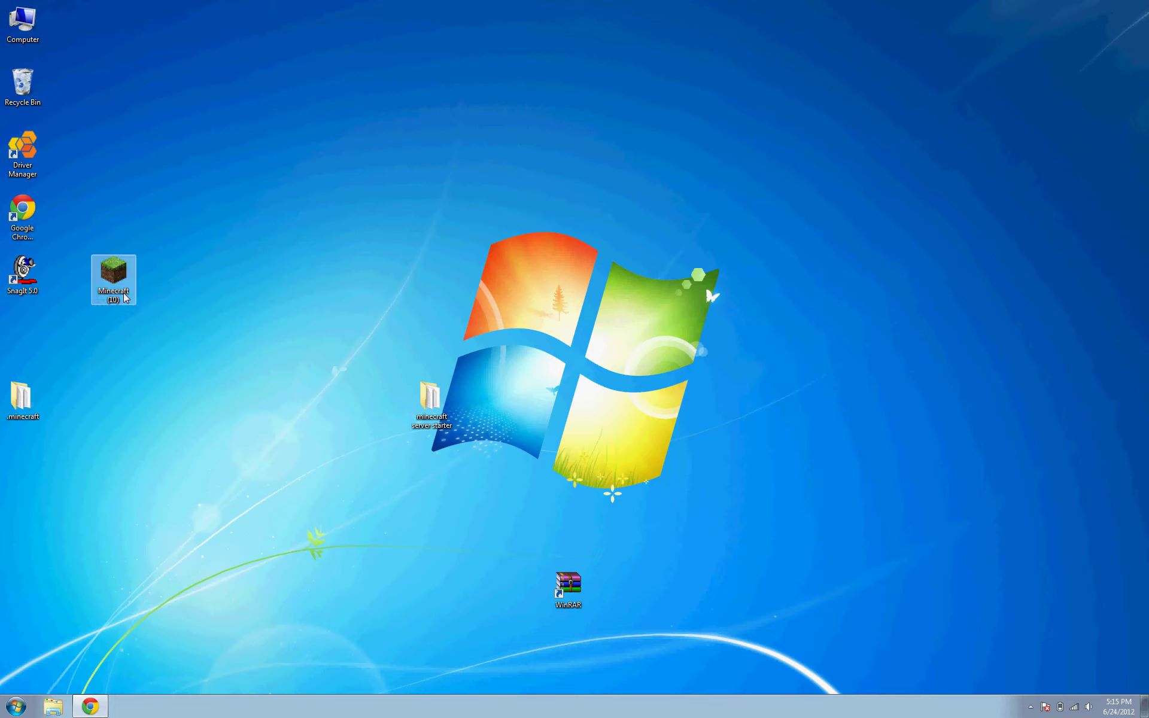
- Launch Minecraft from its desktop shortcut and log in through the launcher
left_click(126, 296)
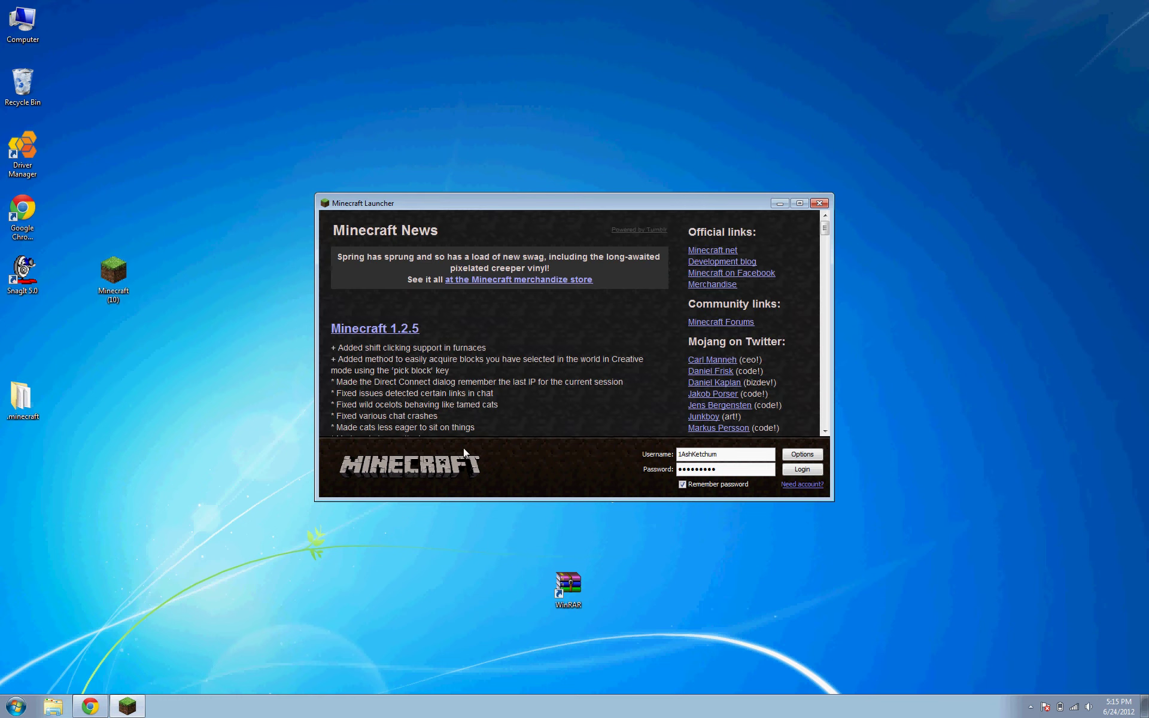
left_click(813, 470)
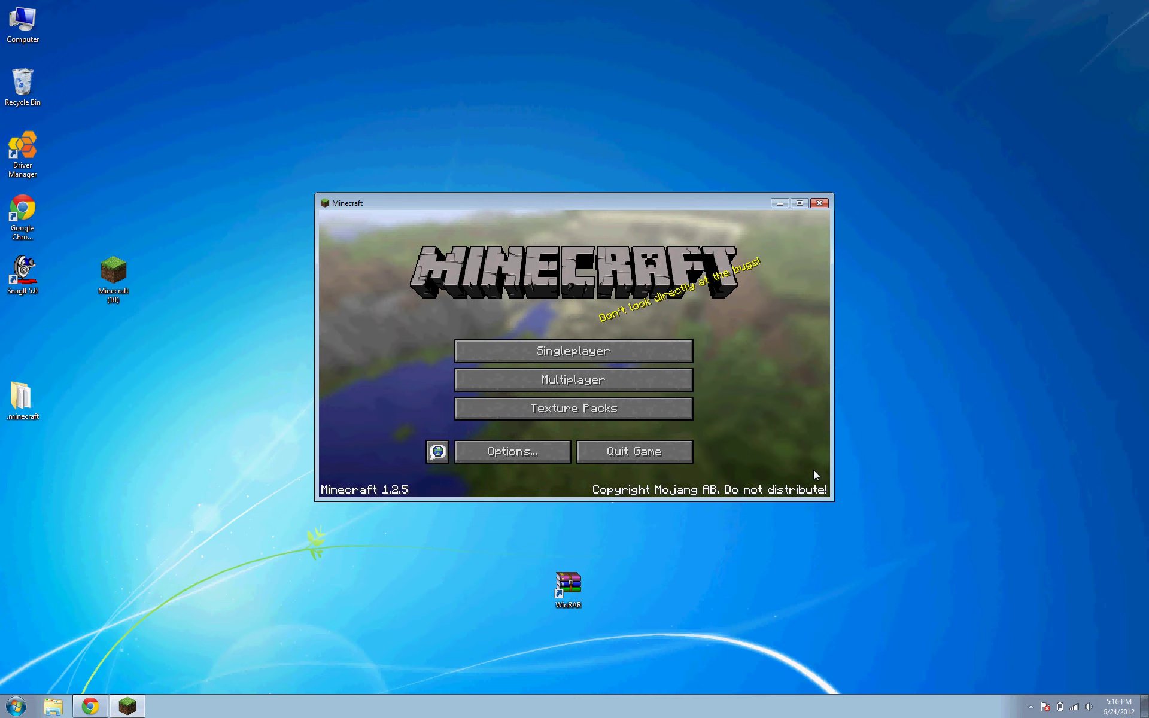
- In a maximized window, review the justforfun.de.nu server entry unchanged, then join that server
left_click(669, 380)
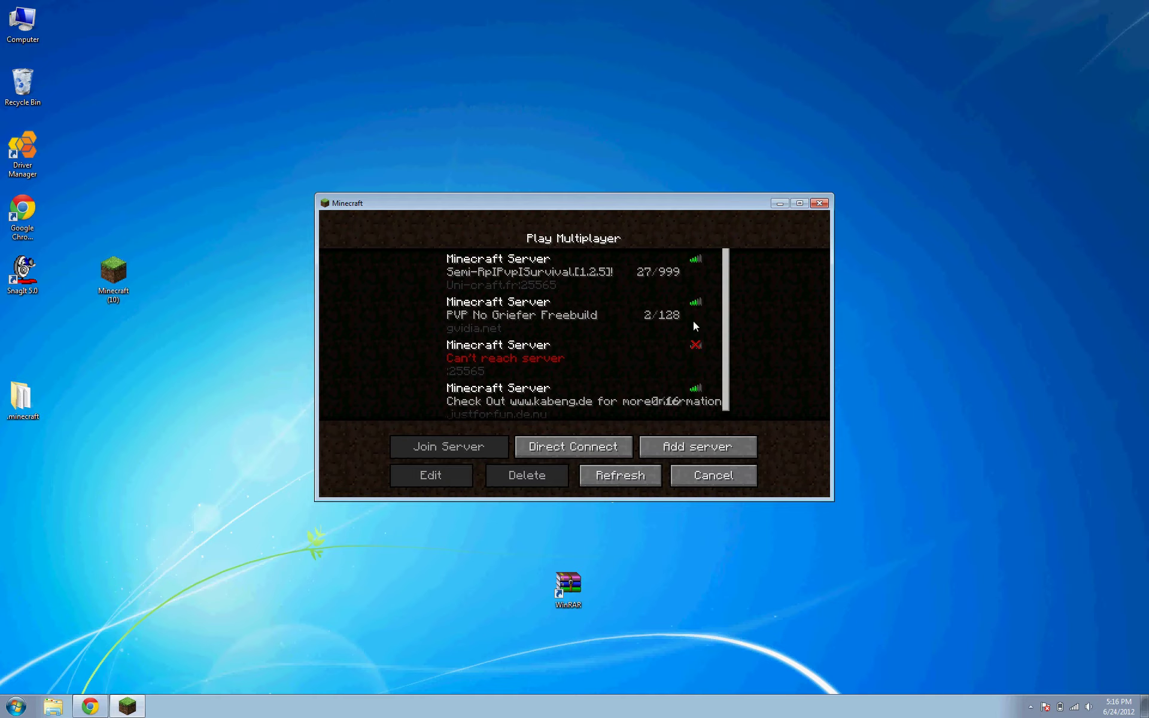
left_click(799, 204)
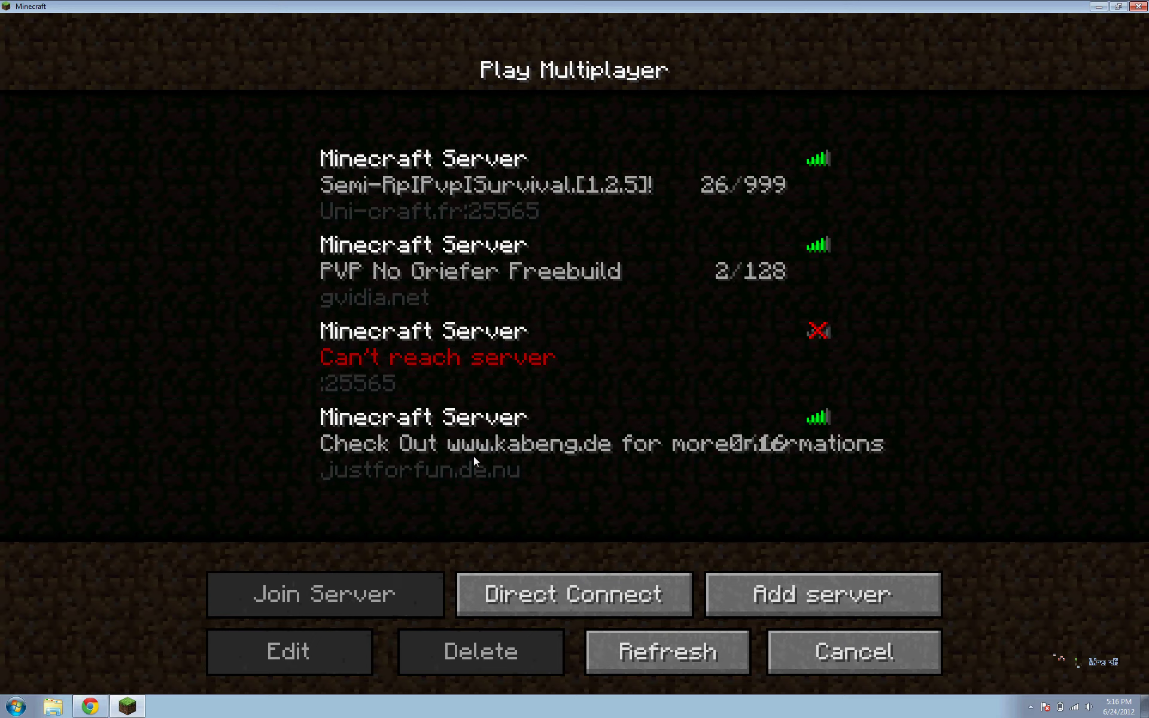
left_click(473, 456)
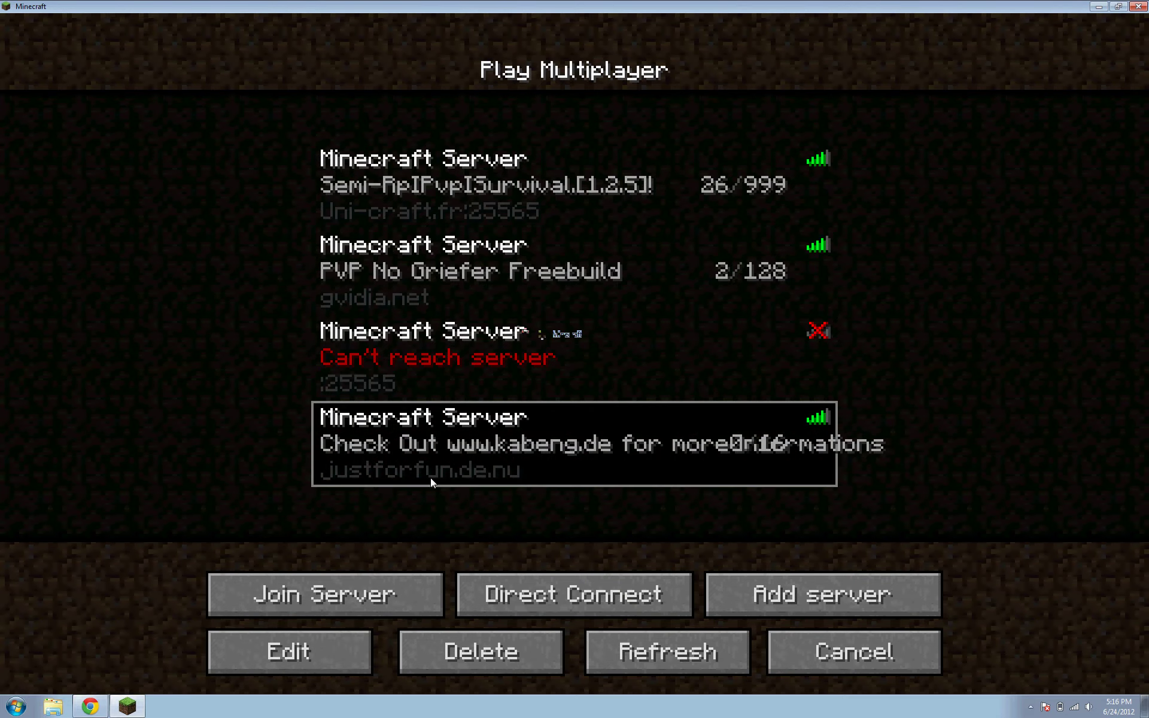
left_click(299, 631)
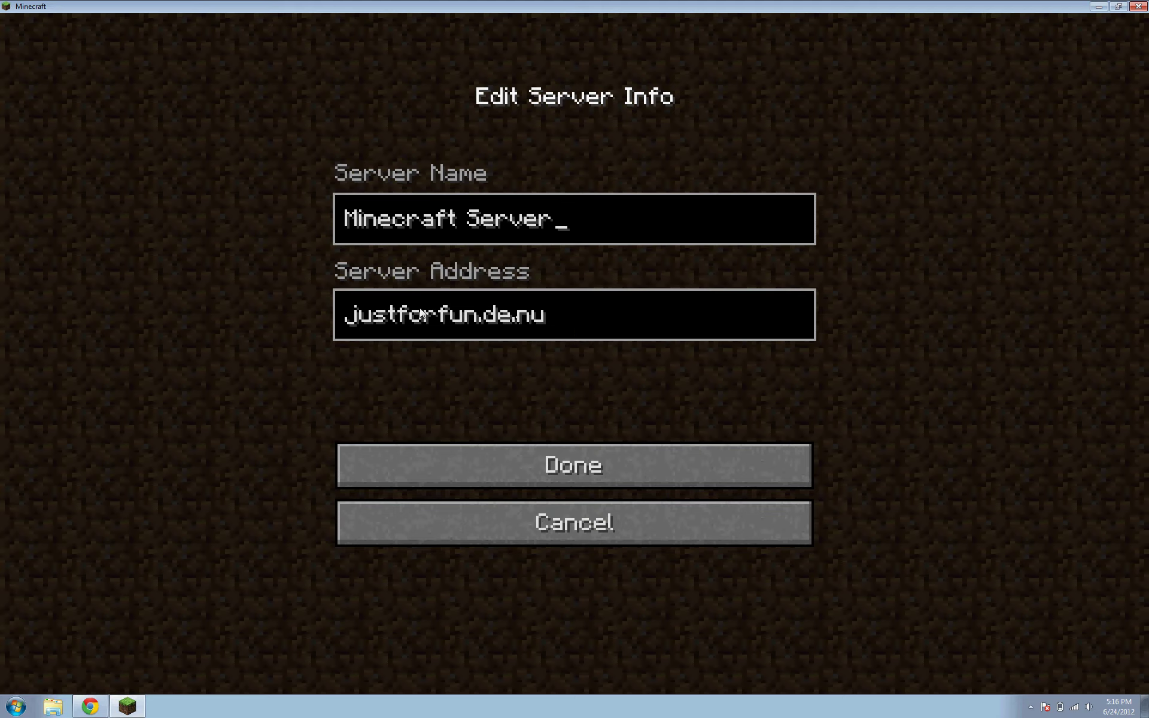
left_click(518, 509)
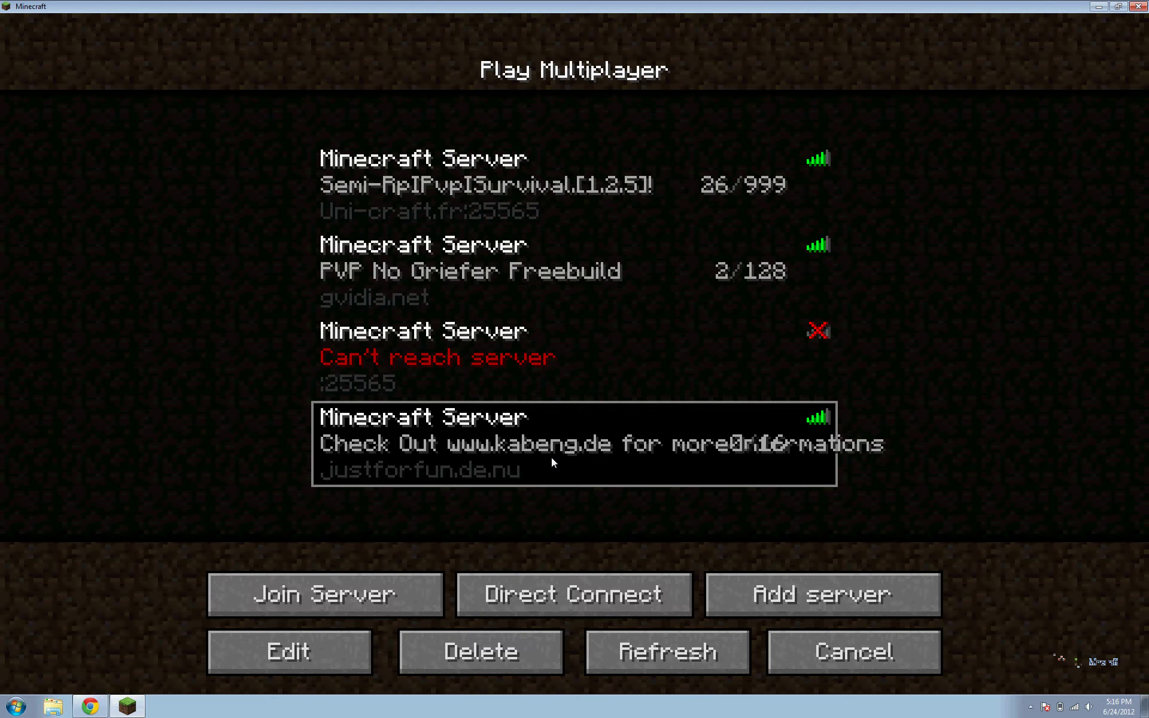
left_click(385, 588)
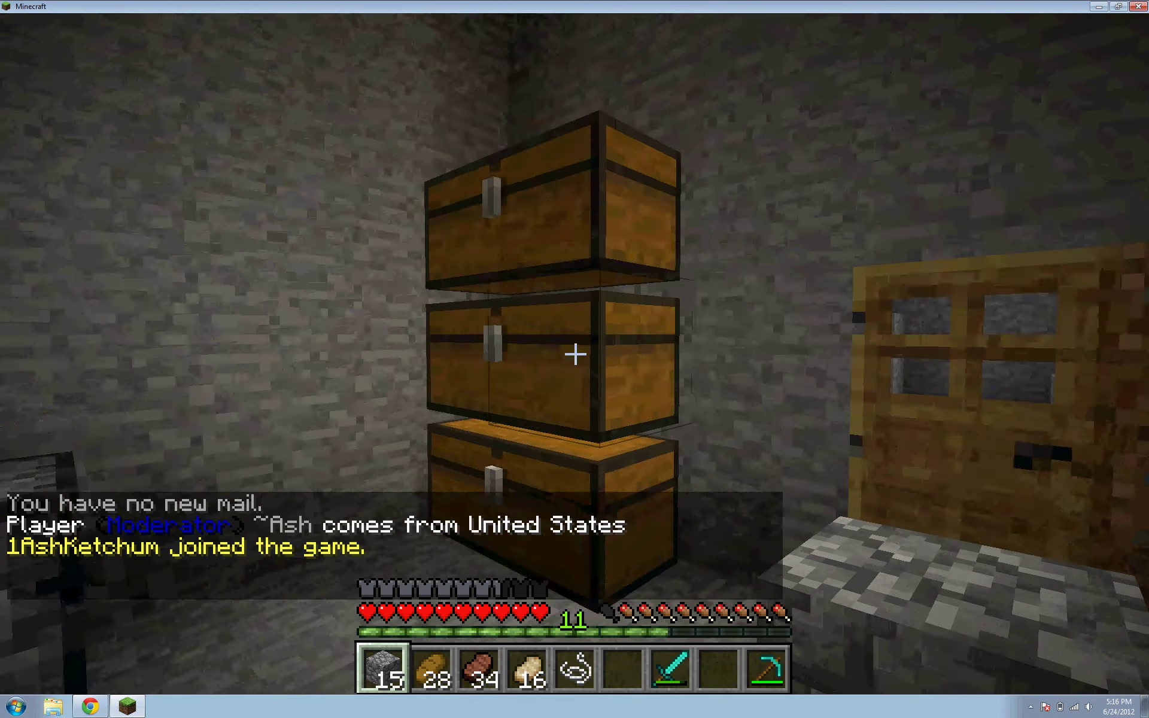
type("t/pl")
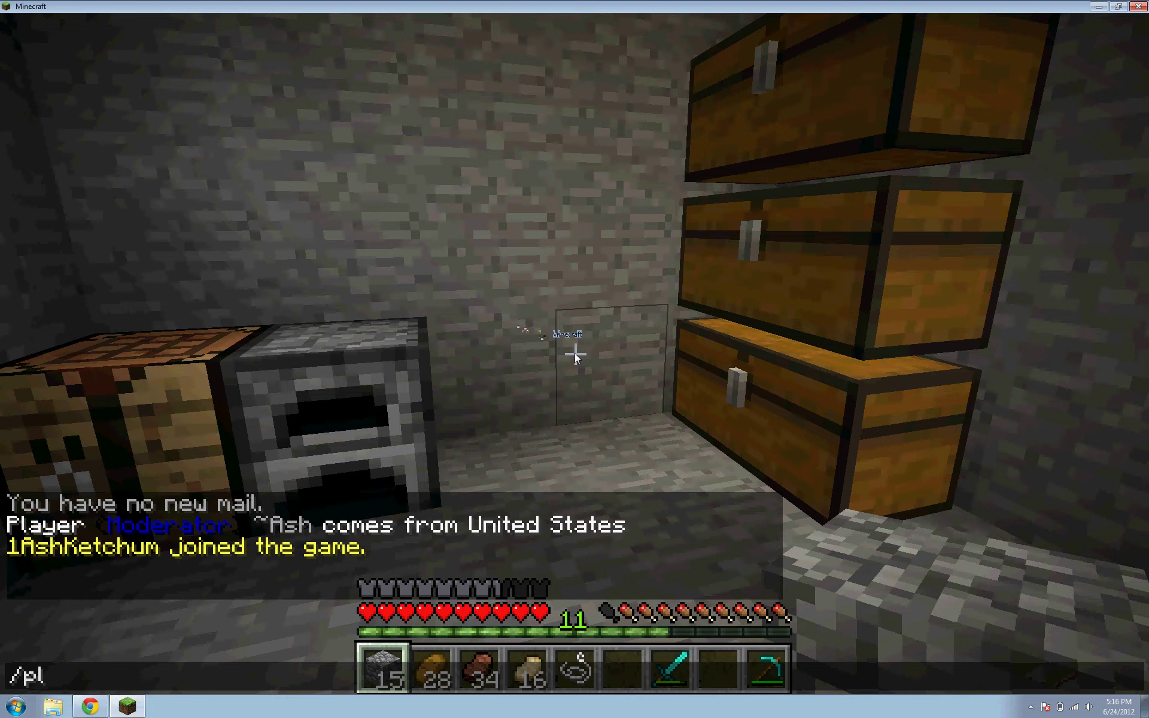
type("ugins")
- Run /plugins and //help in chat, read both lists, then close chat
key("Return")
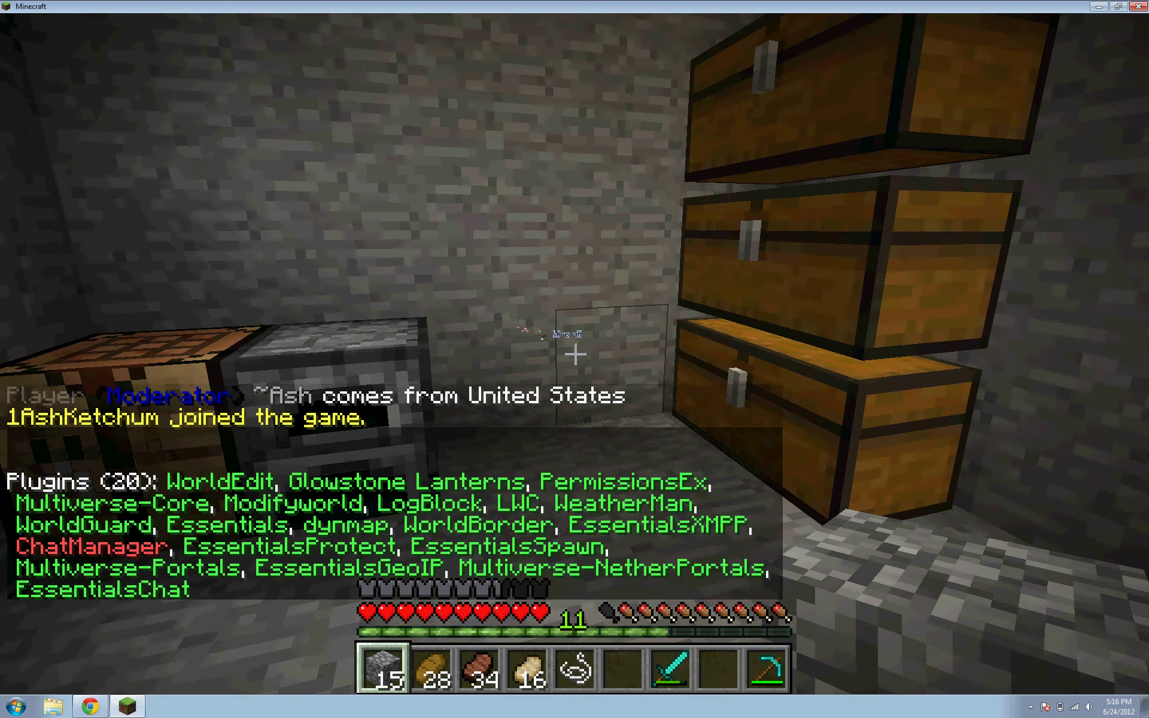
key("t")
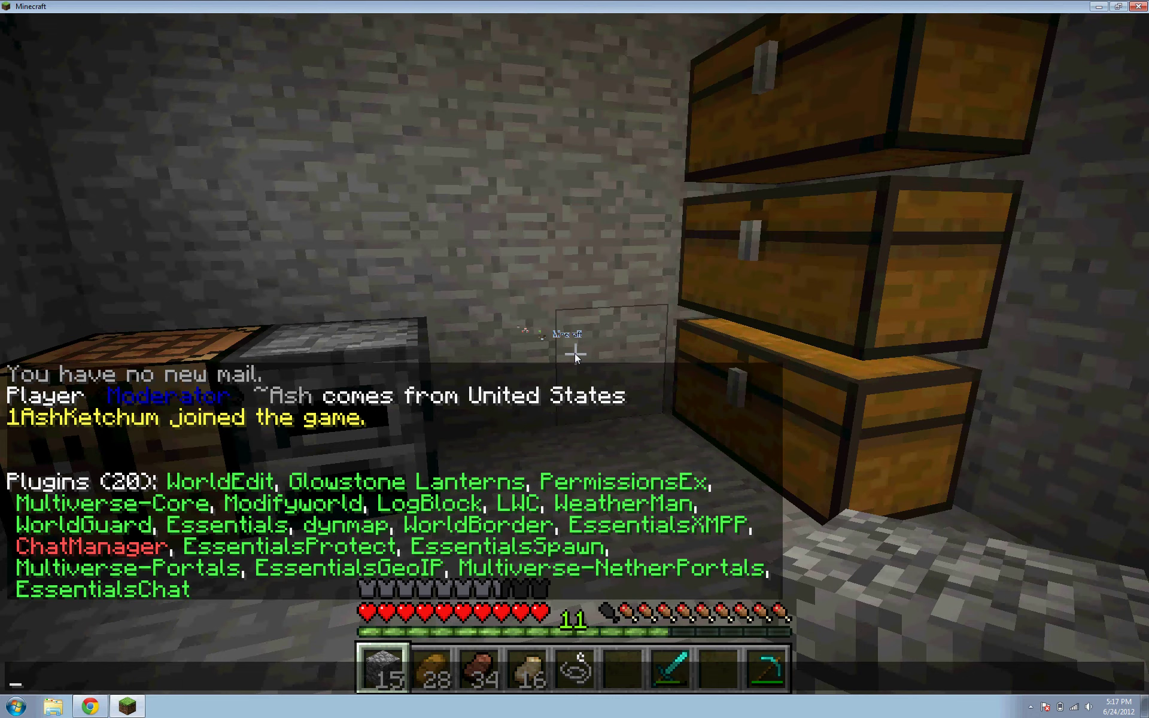
type("//help")
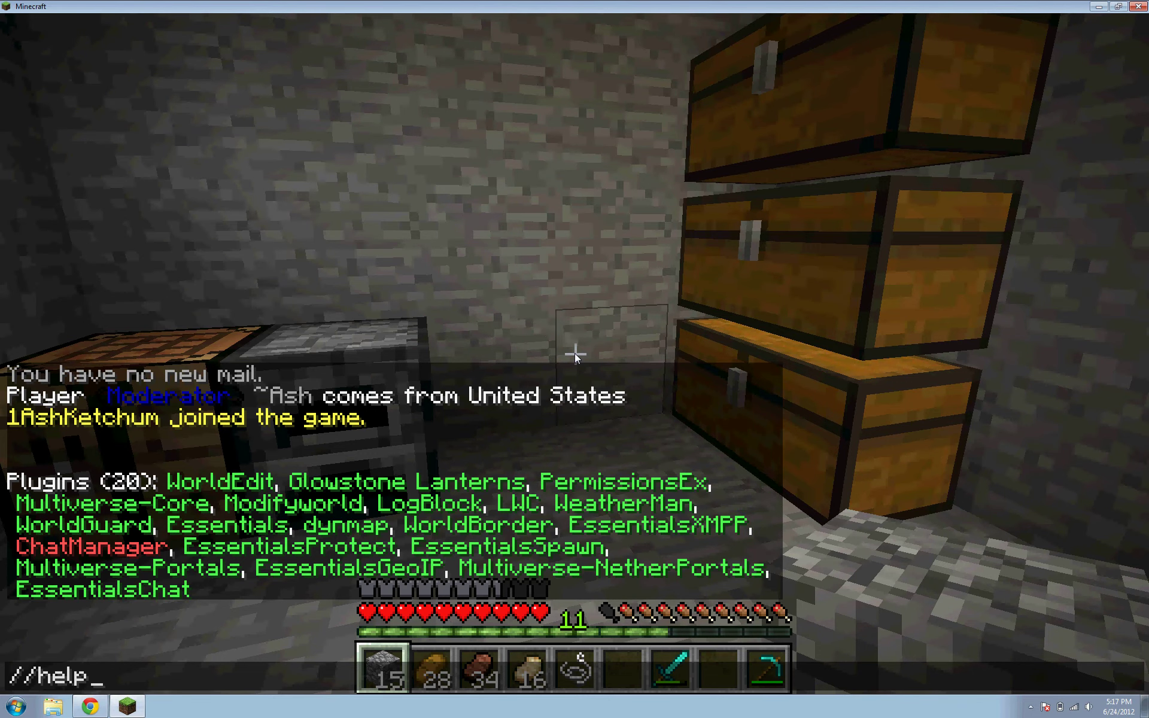
key("Return")
key("t")
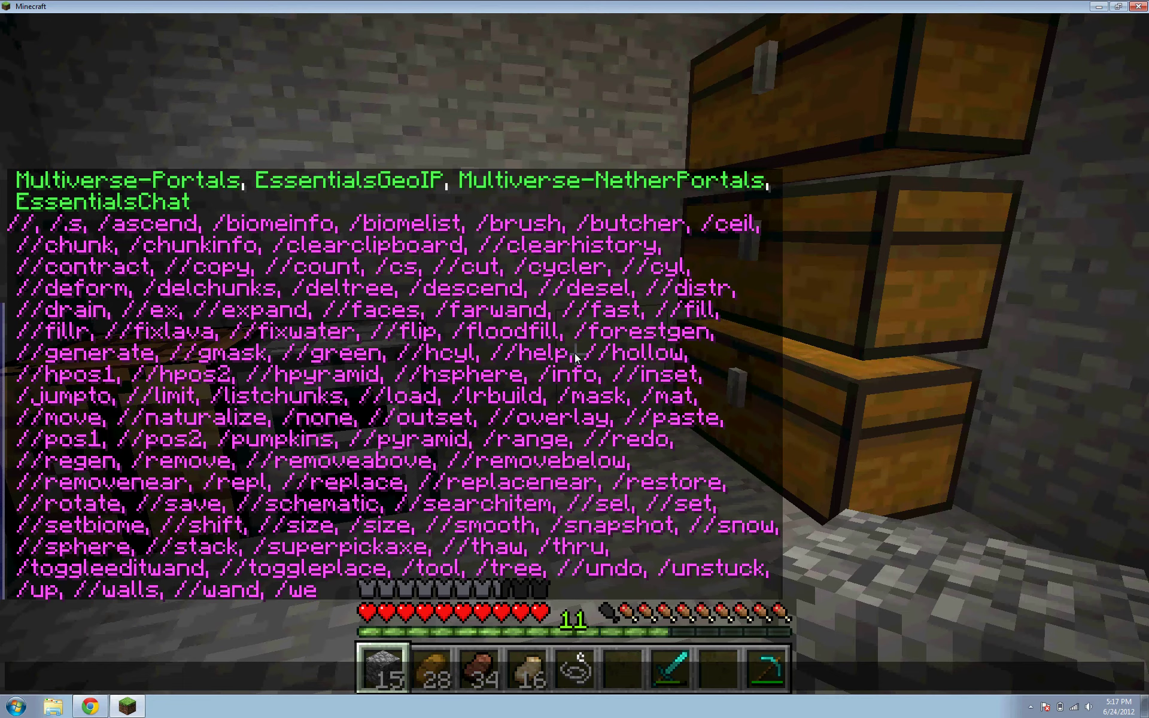
key("Escape")
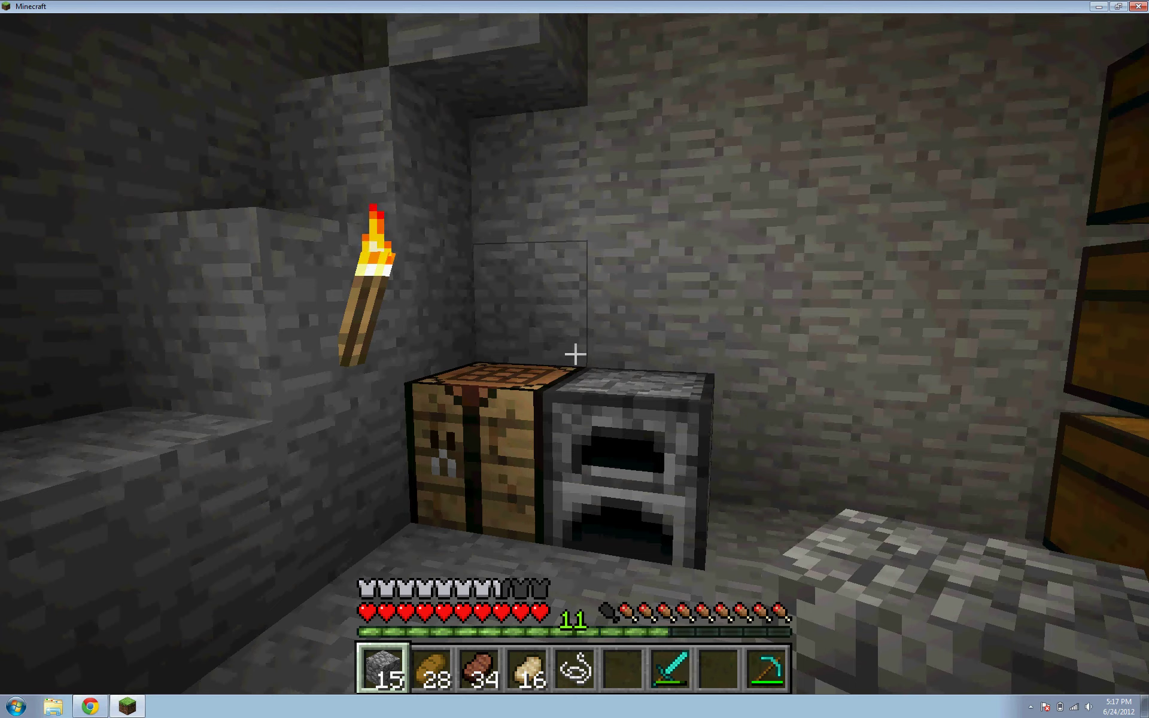
- Walk back from the crafting table and furnace, then teleport to the server spawn
key("a")
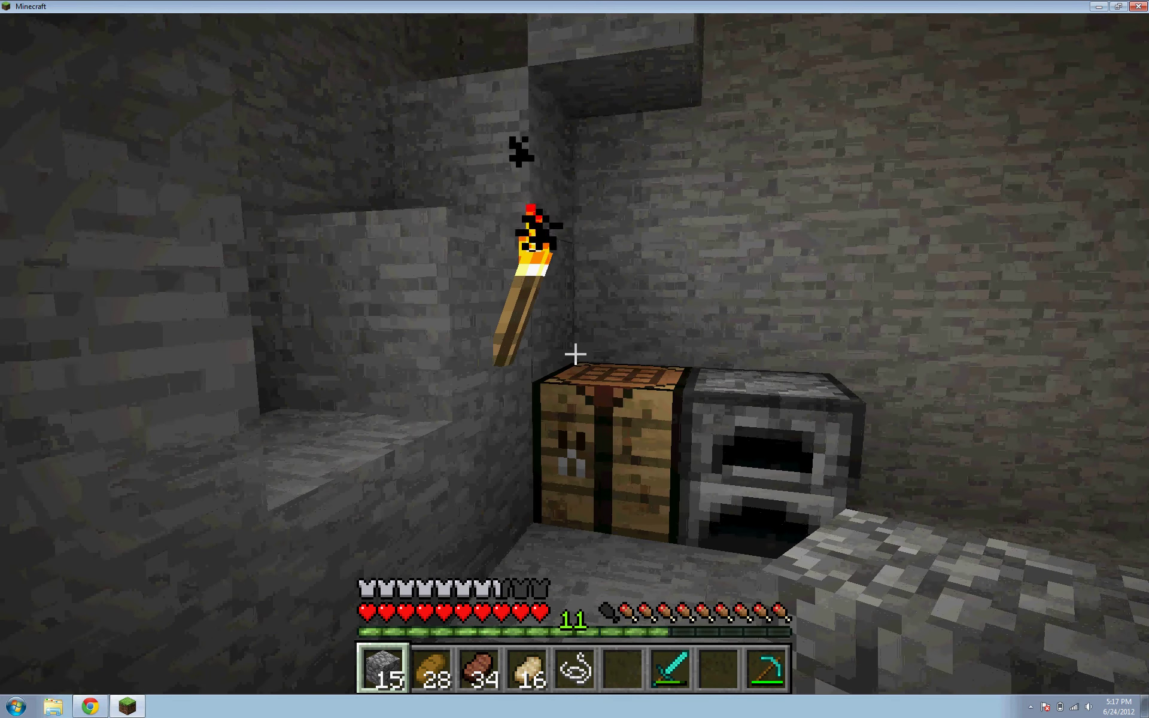
key("a")
key("s")
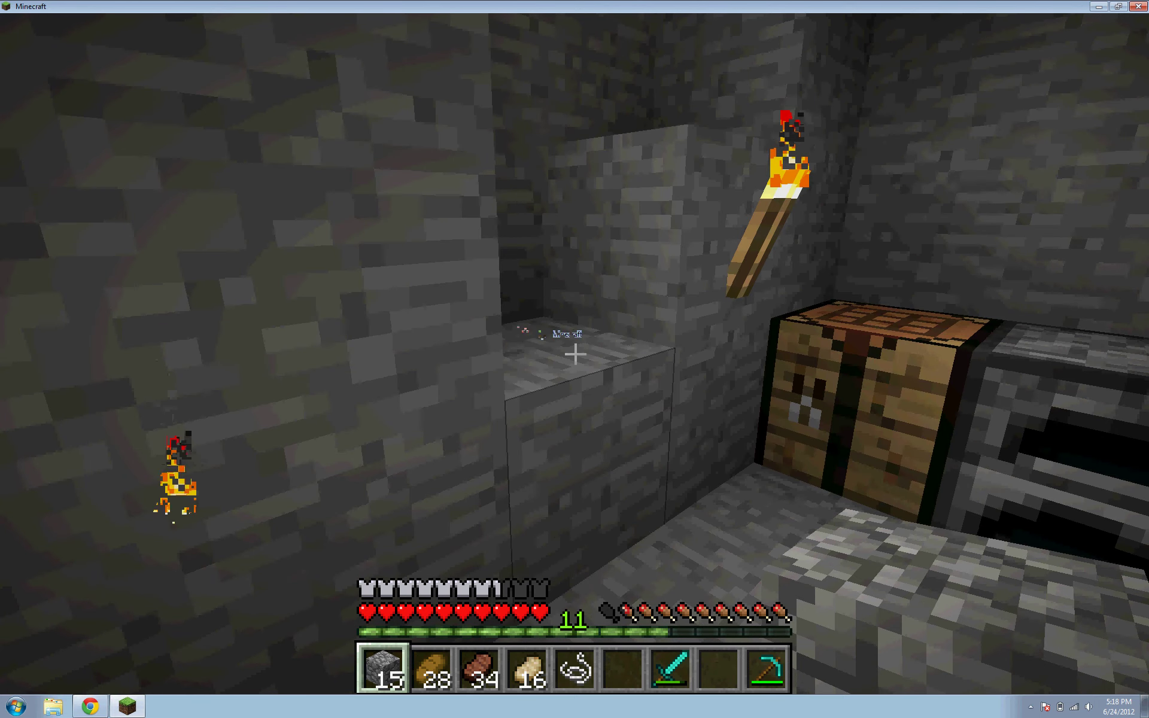
type("t")
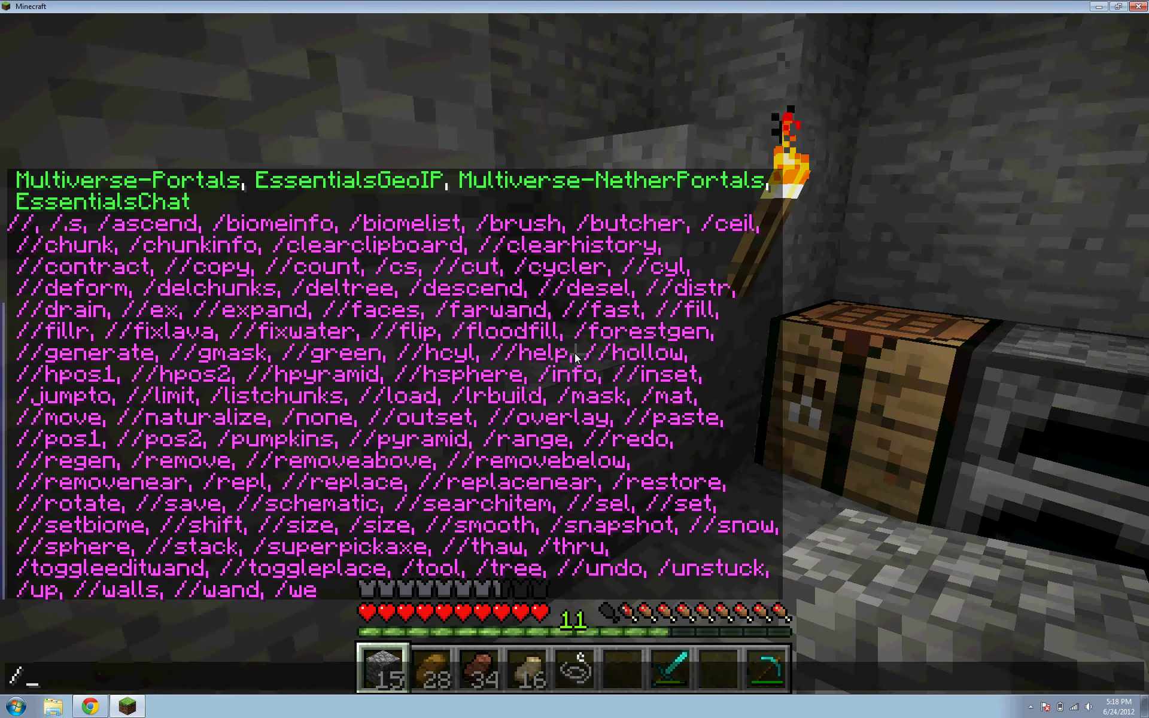
type("spawn")
key("Return")
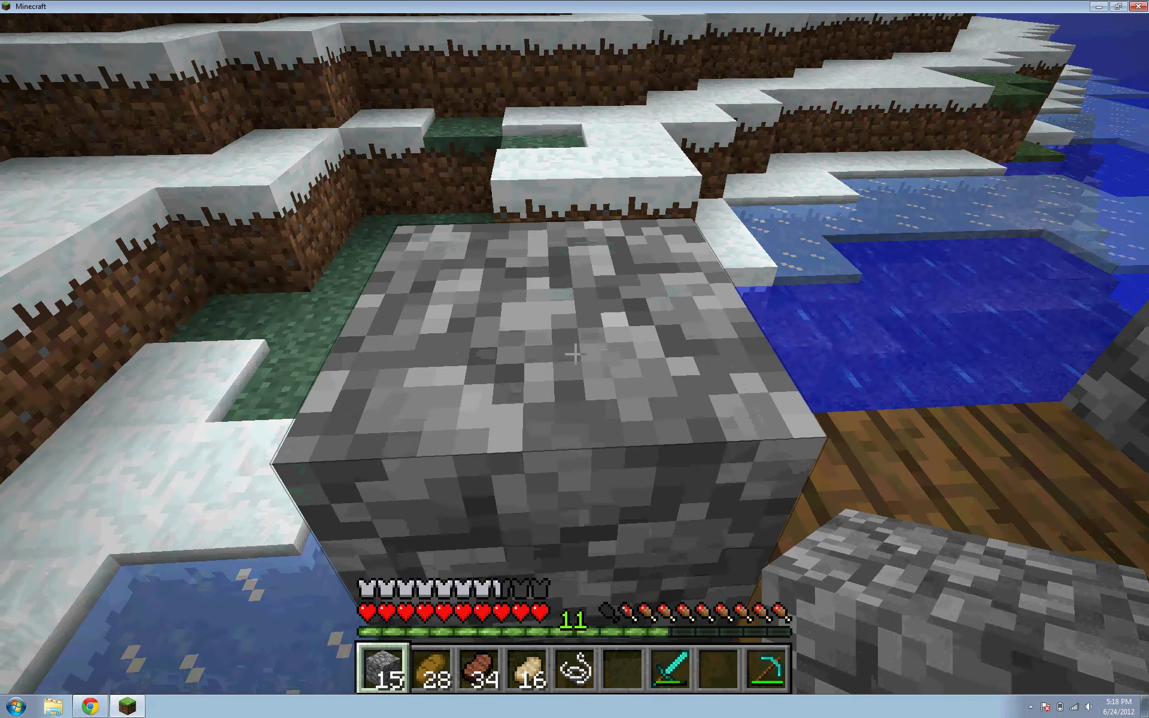
- Walk the wooden deck toward the cobblestone pillars, then teleport home with /home
key("w")
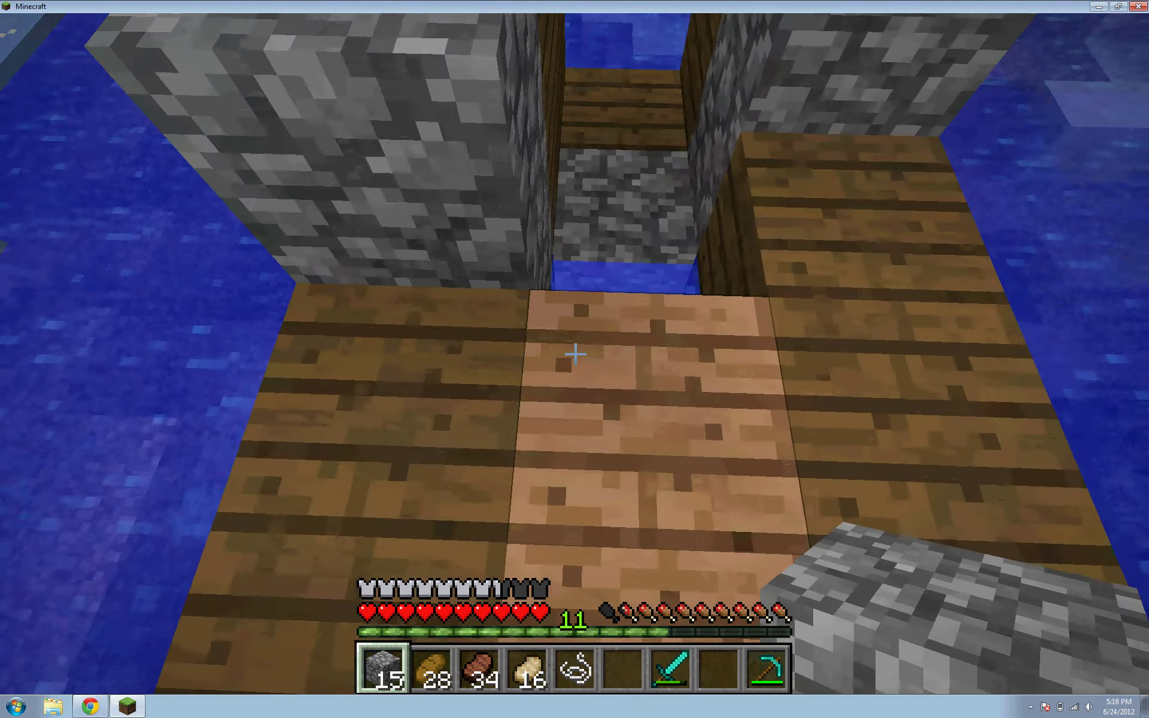
key("w")
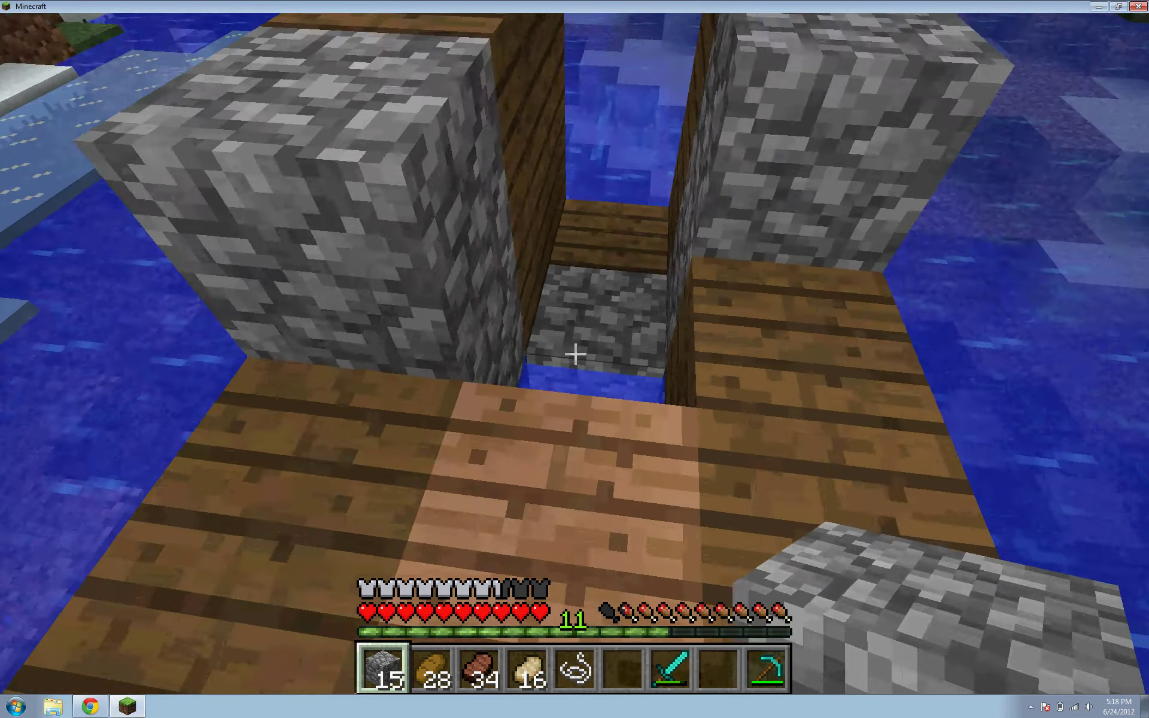
key("s")
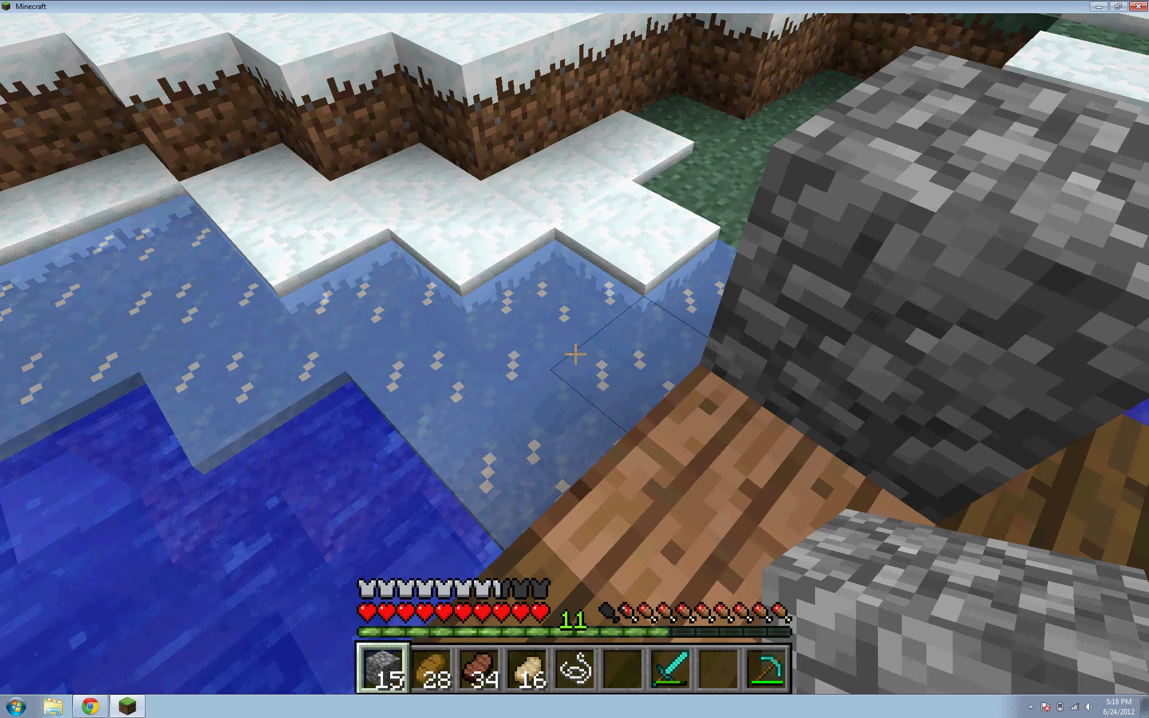
type("/")
key("Tab")
type("hom")
key("Escape")
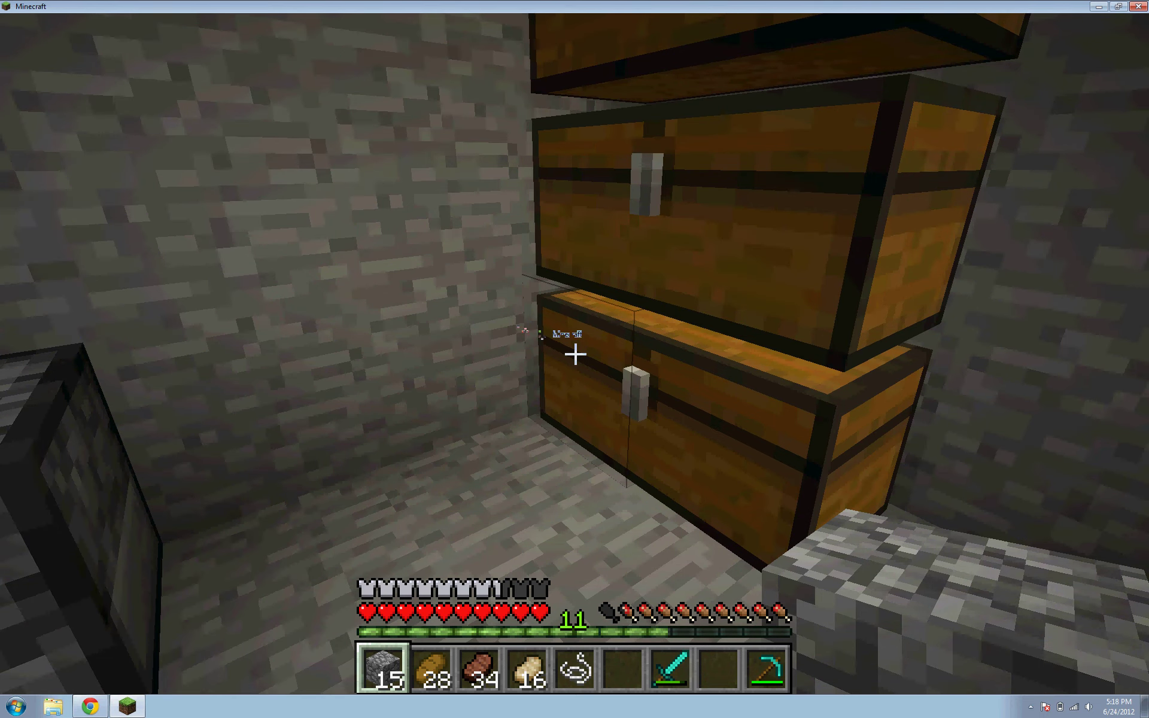
- Disconnect from the server, view the multiplayer list, return to the title screen, and quit Minecraft
key("Escape")
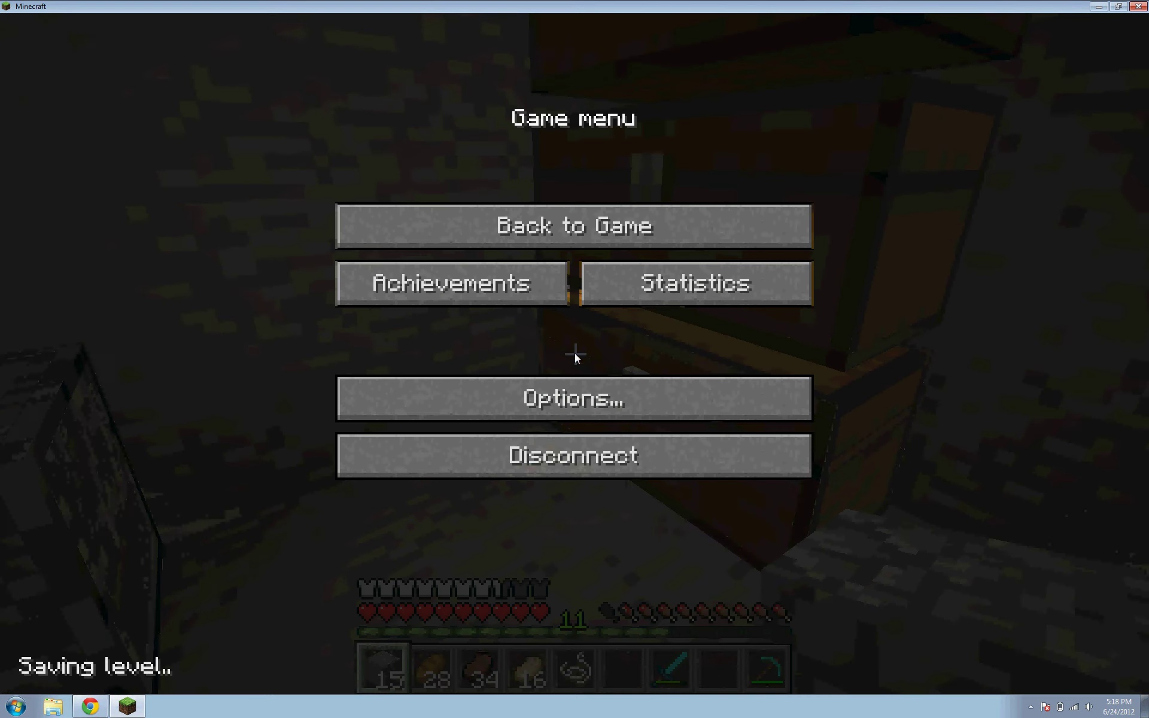
left_click(555, 445)
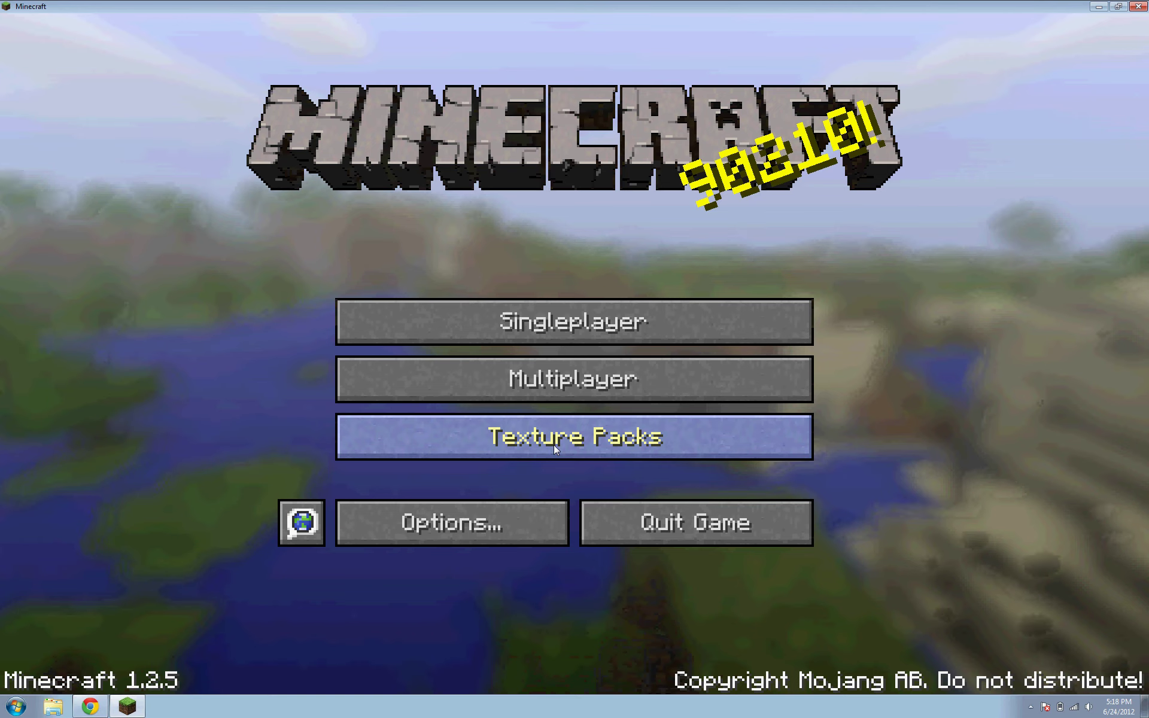
left_click(577, 383)
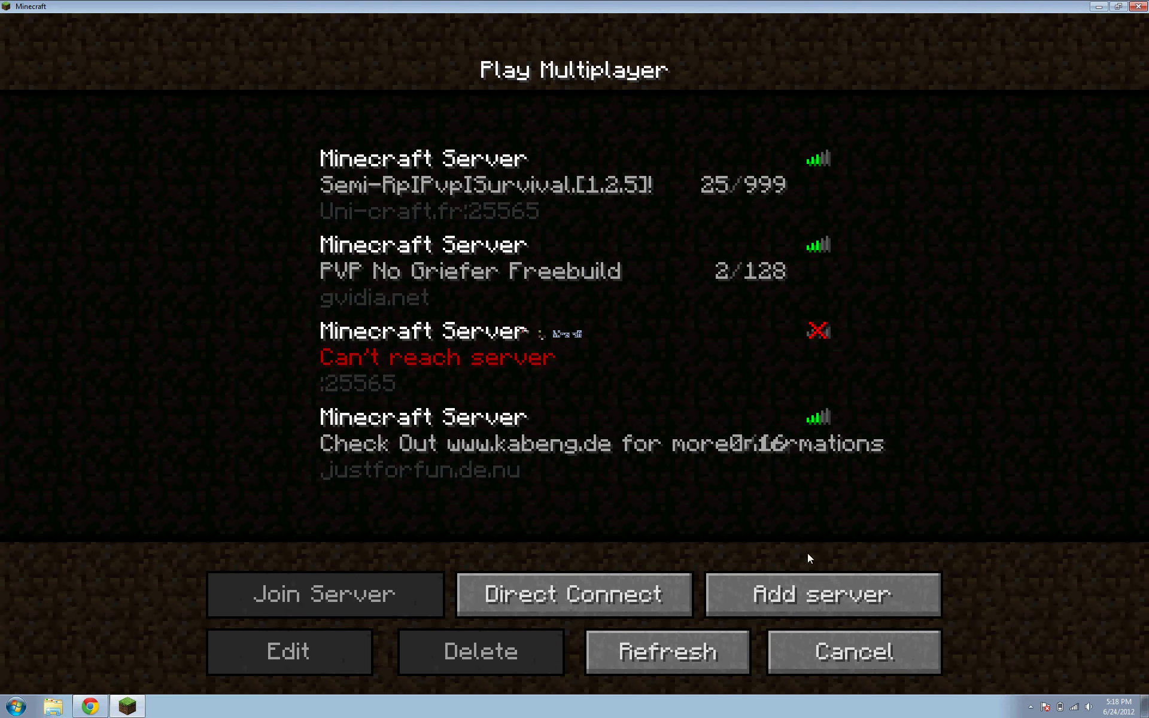
left_click(842, 640)
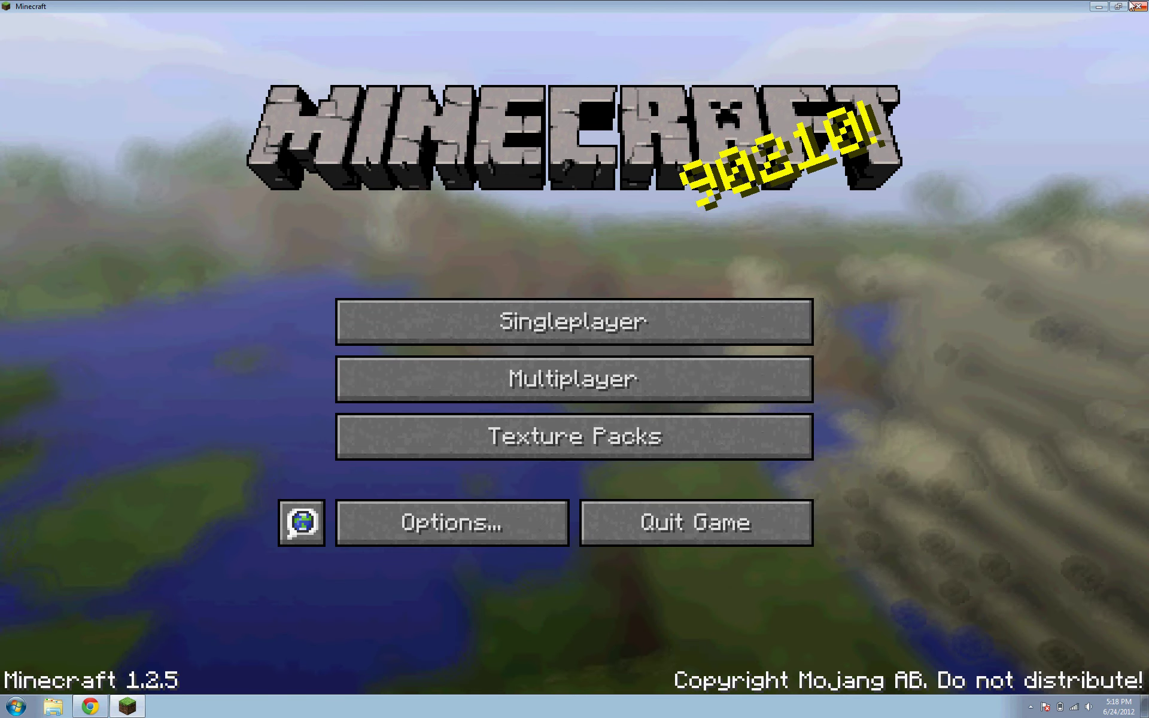
left_click(1138, 6)
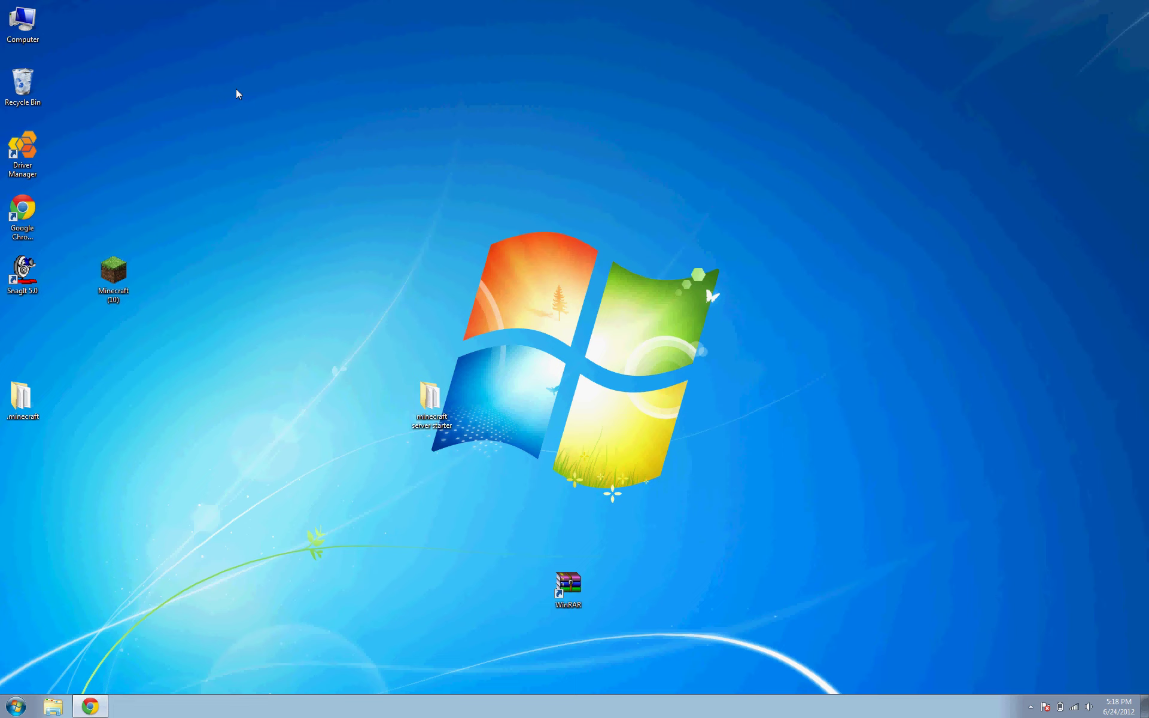
double_click(31, 214)
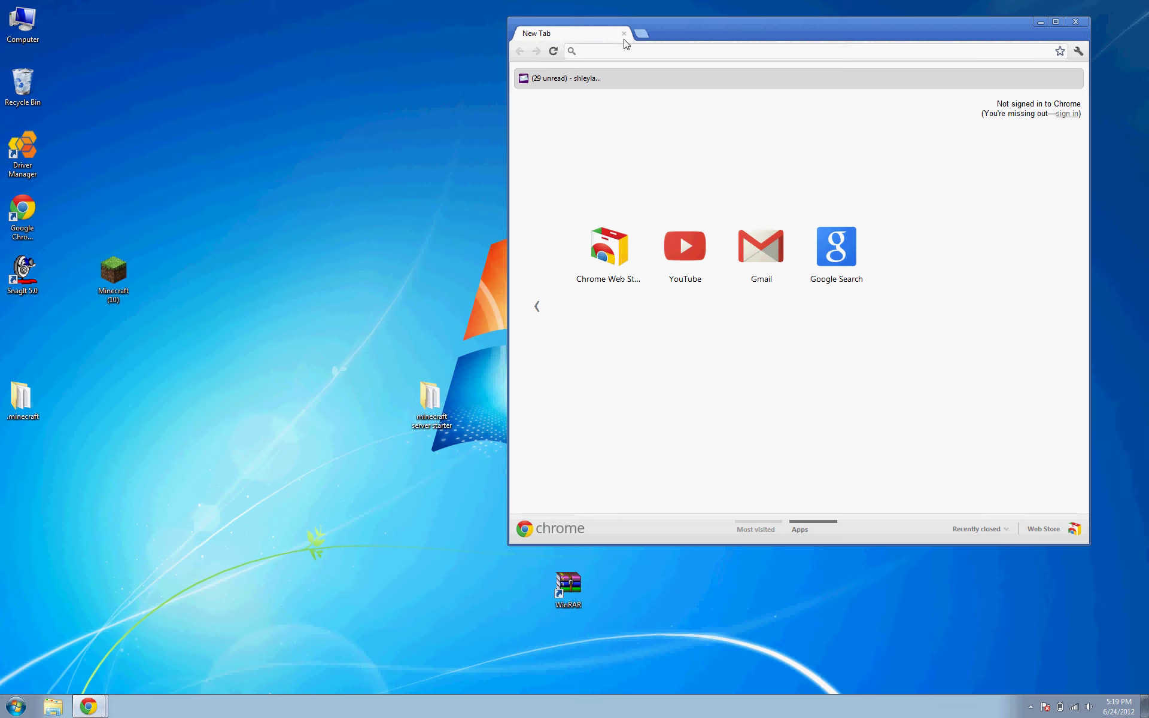
type("www.")
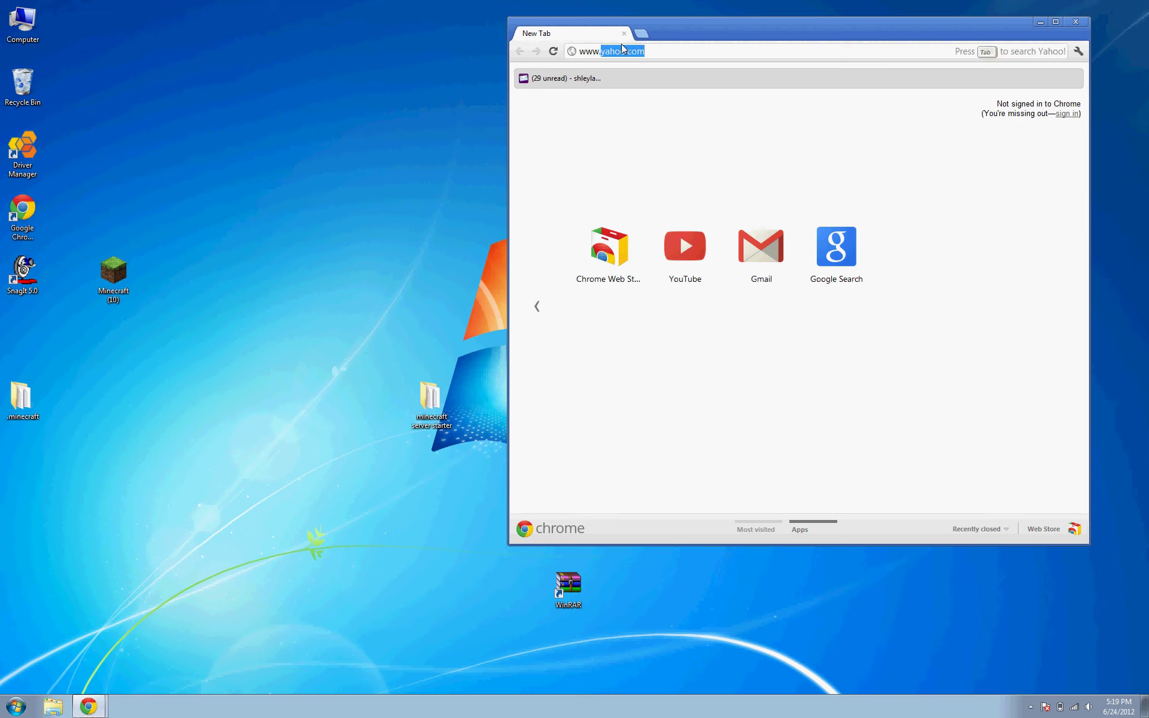
type("justor")
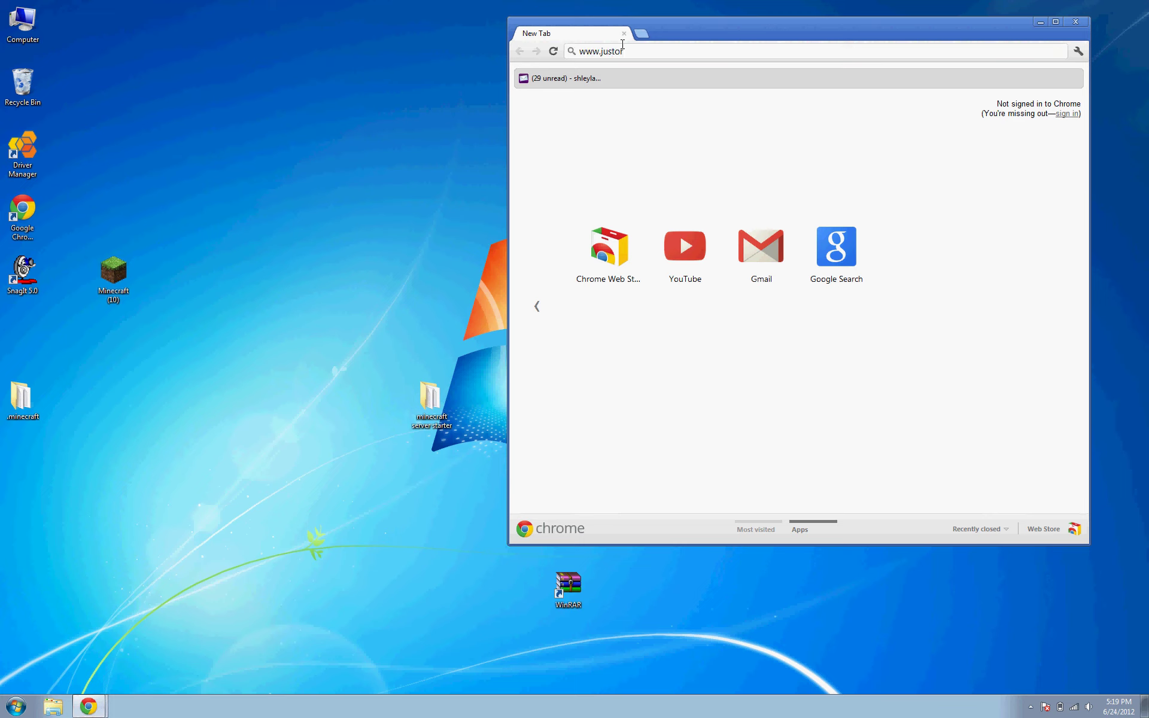
type("fu")
key("BackSpace")
key("BackSpace")
key("BackSpace")
key("BackSpace")
type("fo")
type("rfun")
type("de.")
type("nu")
type(".")
type("8")
type("123")
key("Return")
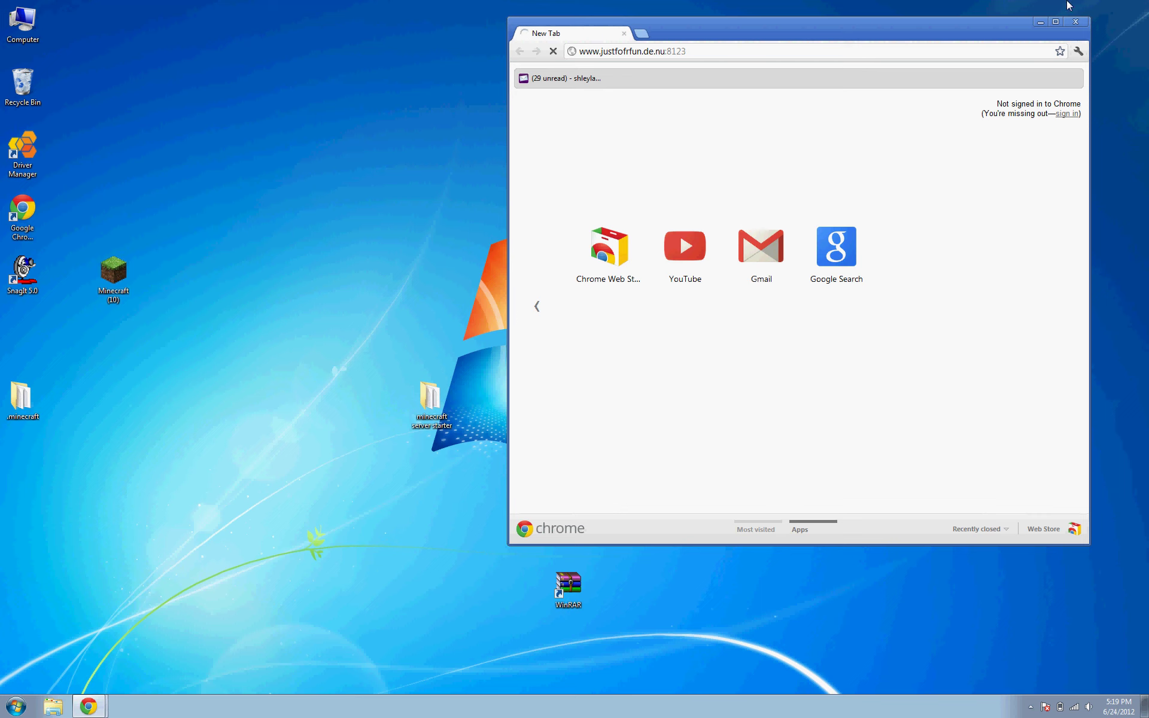
left_click(1078, 28)
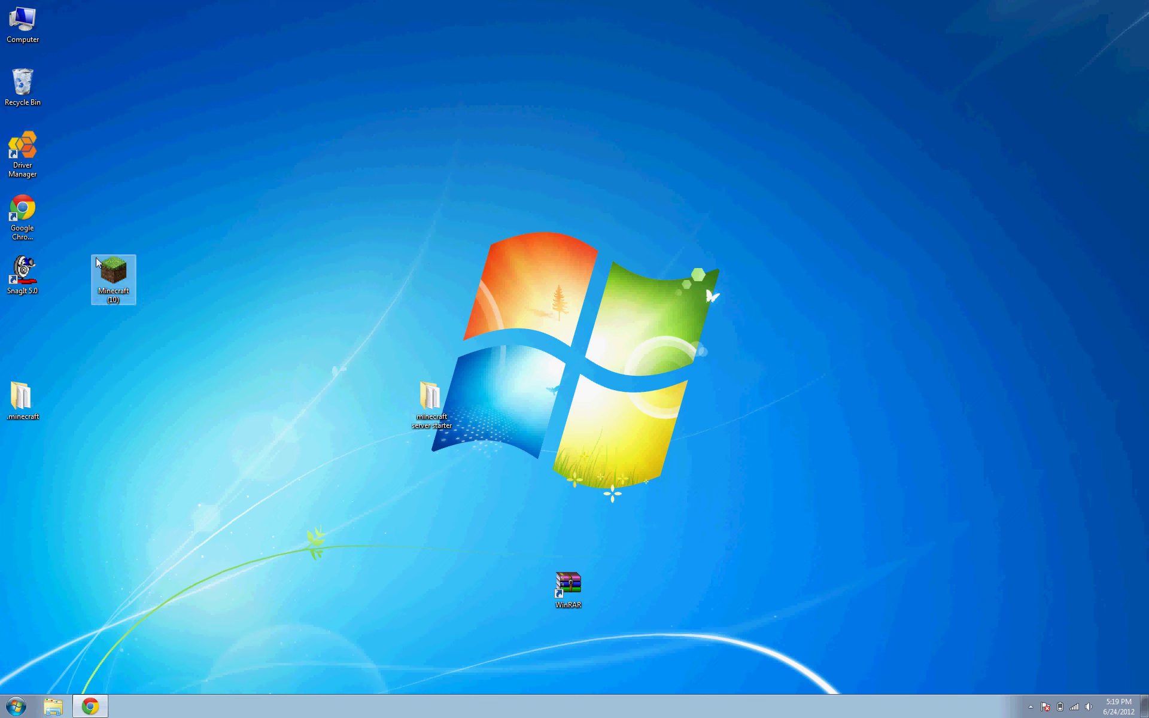
- Launch SnagIt 5.0 from its desktop shortcut
left_click(27, 289)
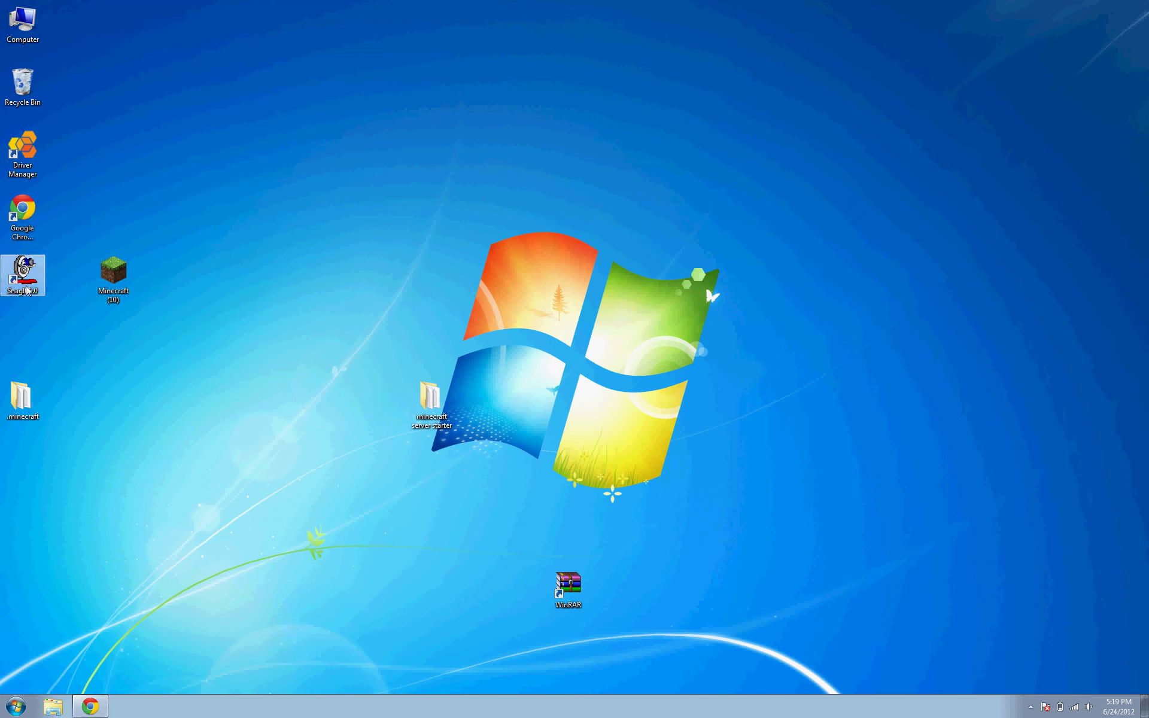
double_click(27, 289)
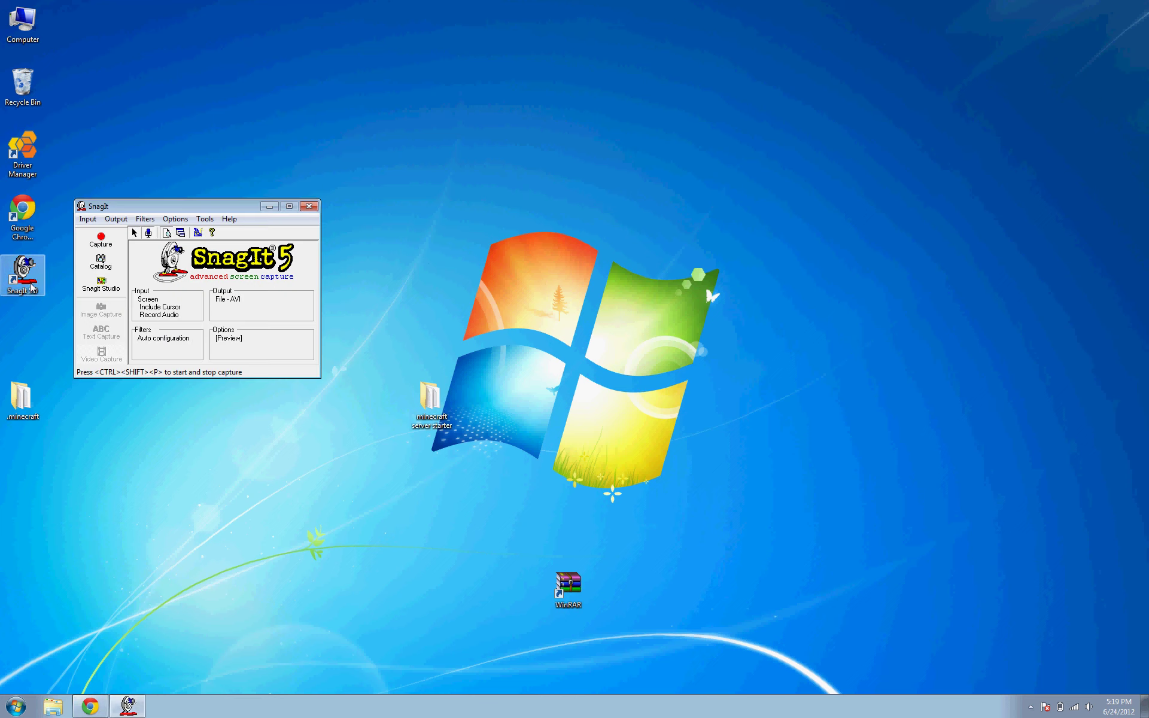